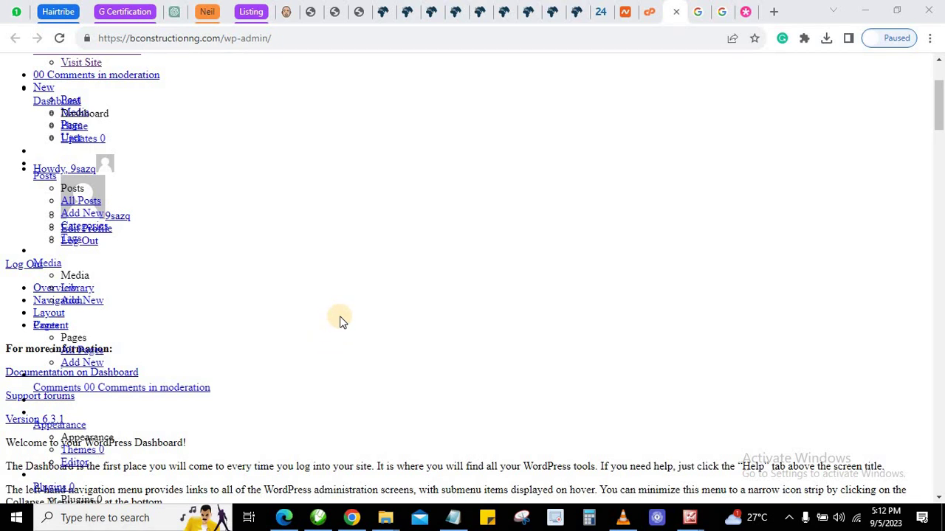
Look through the whole WordPress admin dashboard page to check how it displays, and reload it
{"action": "scroll", "coordinate": [179, 259], "scroll_direction": "down", "scroll_amount": 9}
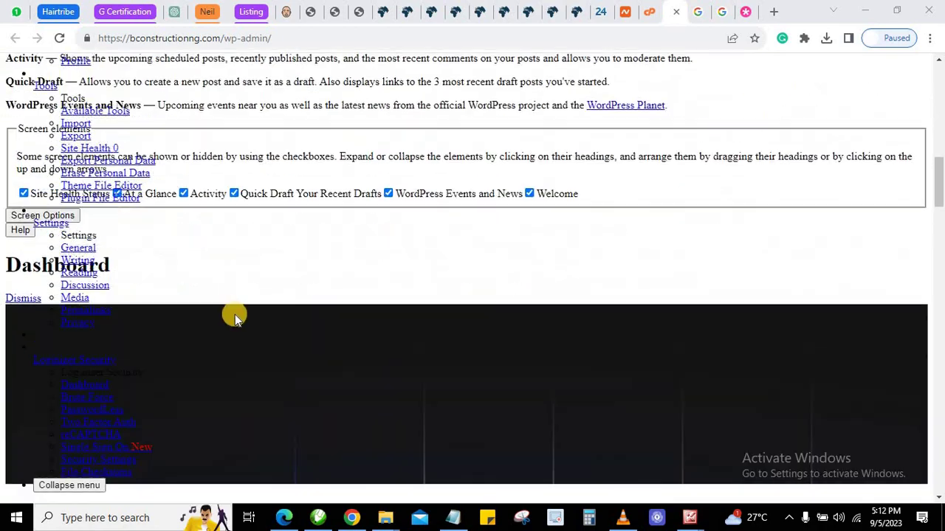
{"action": "scroll", "coordinate": [254, 328], "scroll_direction": "down", "scroll_amount": 8}
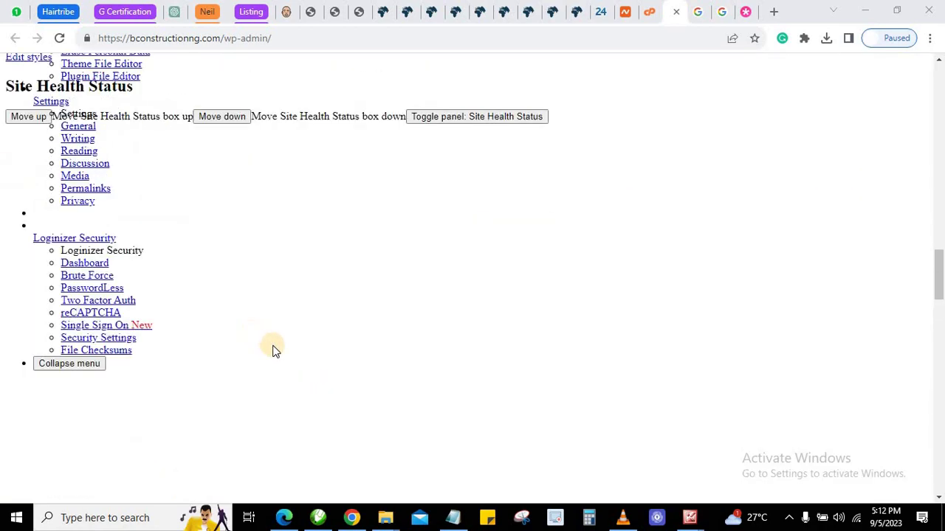
{"action": "scroll", "coordinate": [274, 348], "scroll_direction": "up", "scroll_amount": 15}
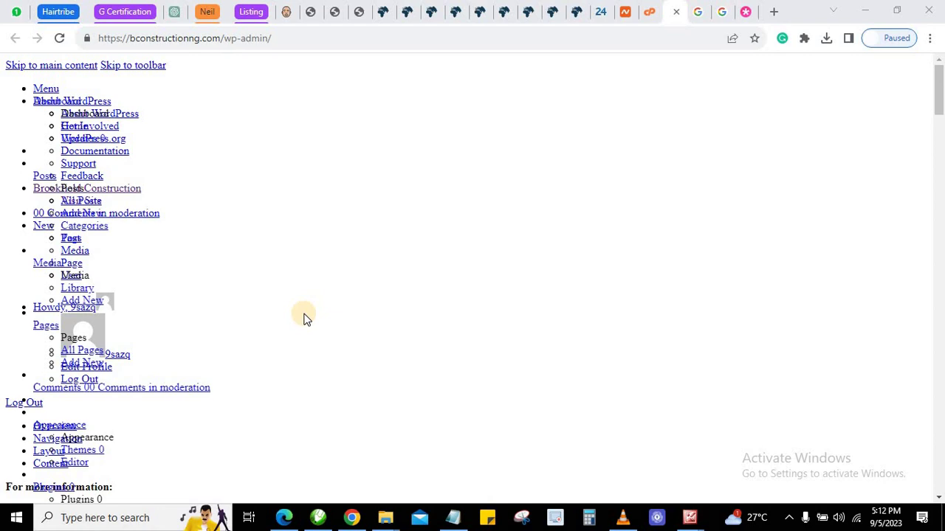
{"action": "scroll", "coordinate": [337, 319], "scroll_direction": "down", "scroll_amount": 2}
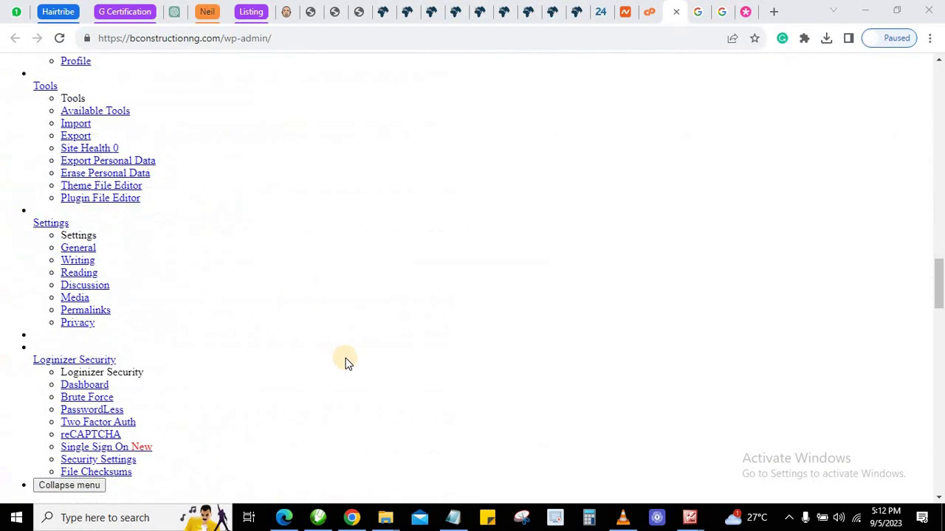
{"action": "left_click", "coordinate": [59, 37]}
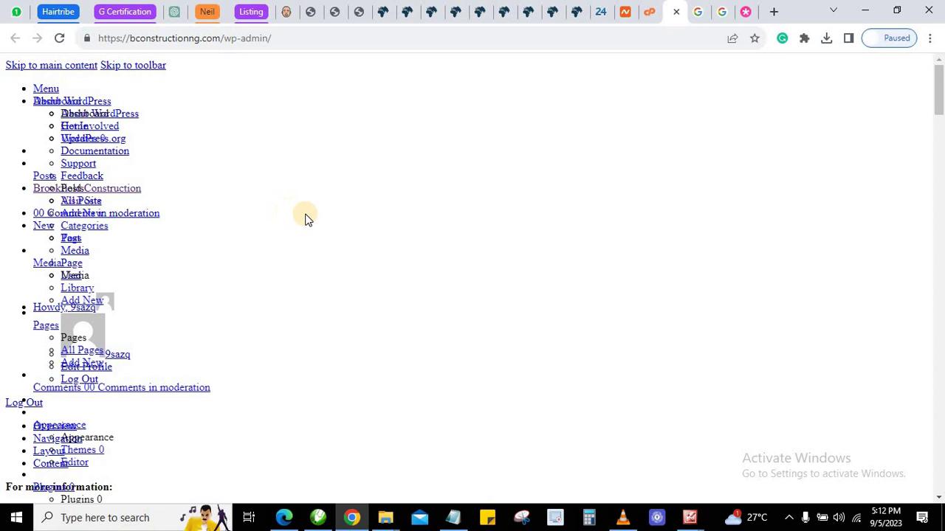
Switch to cPanel, find the File Manager by searching for "file", and open the public_html folder in it
{"action": "left_click", "coordinate": [652, 9]}
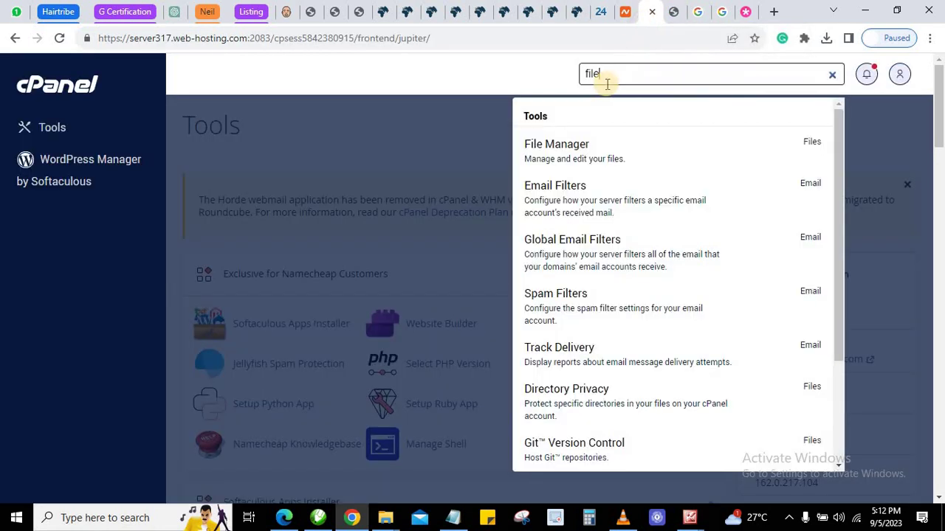
{"action": "type", "text": "e"}
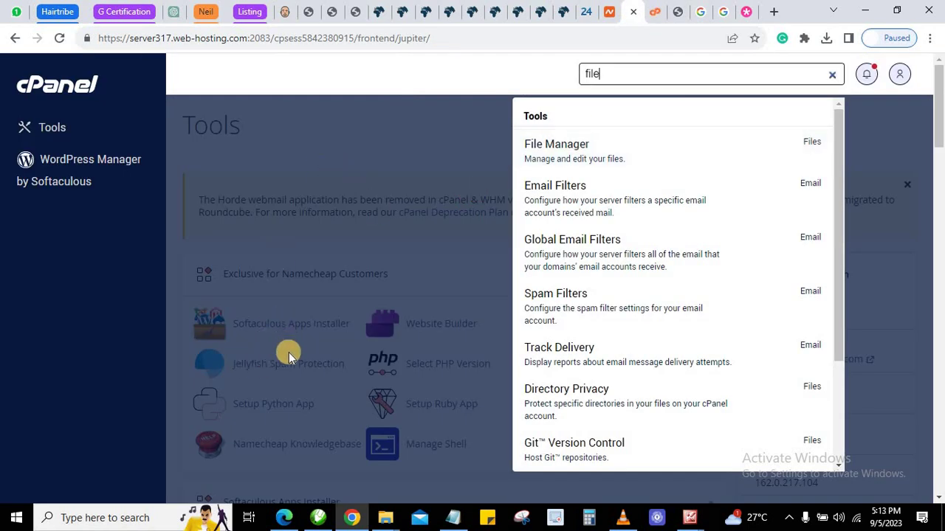
{"action": "left_click", "coordinate": [657, 11]}
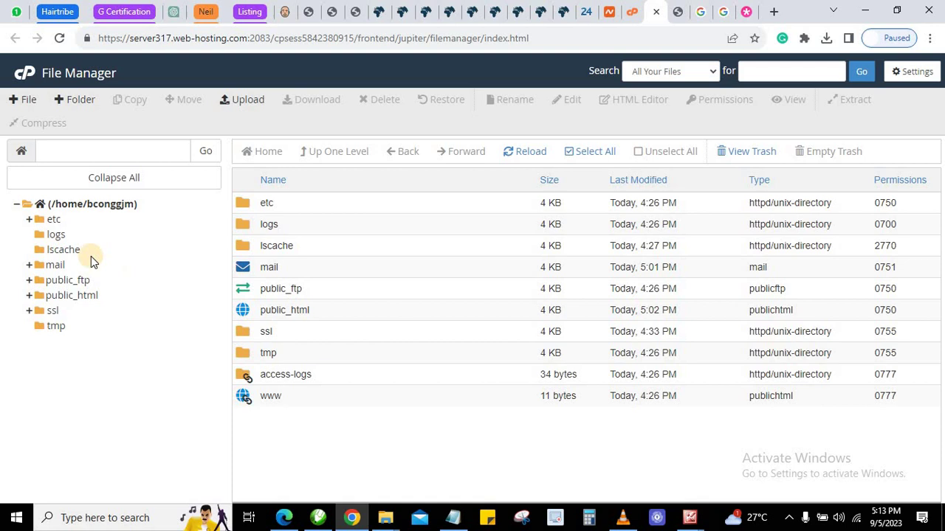
{"action": "left_click", "coordinate": [64, 295]}
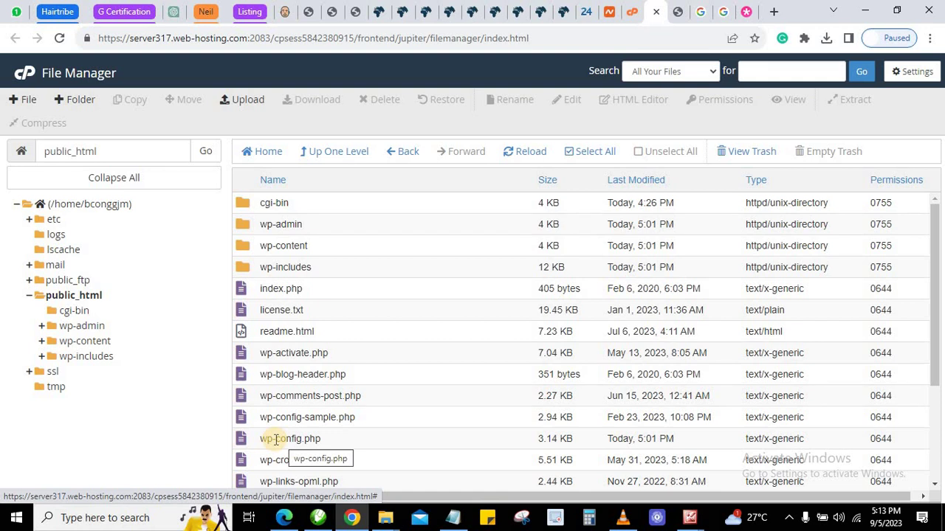
Open wp-config.php from public_html for editing and search the code for "false" to locate the WP_DEBUG definition
{"action": "right_click", "coordinate": [267, 440]}
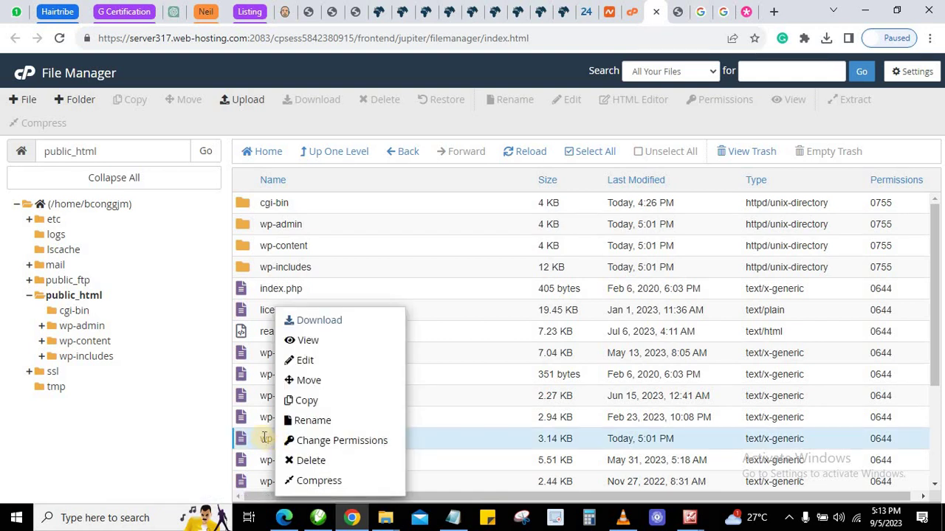
{"action": "left_click", "coordinate": [319, 367]}
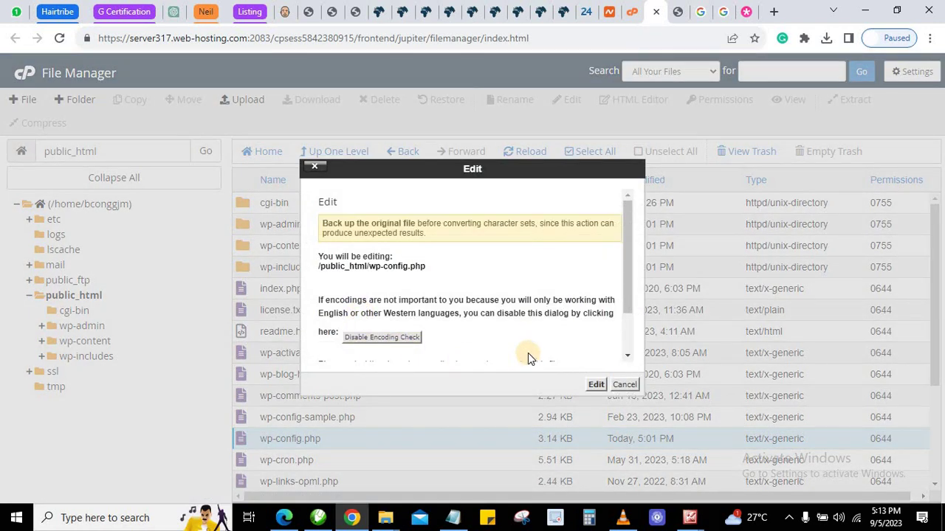
{"action": "left_click", "coordinate": [595, 386]}
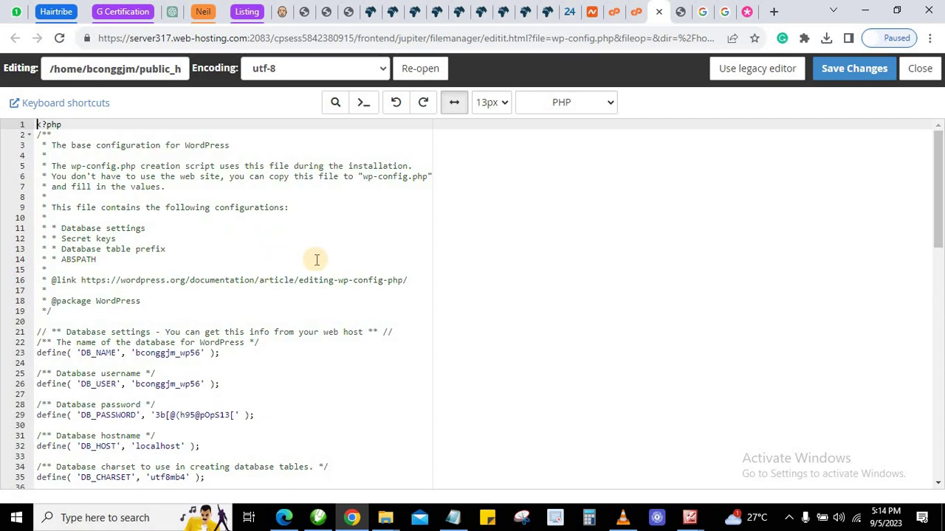
{"action": "key", "text": "ctrl+f"}
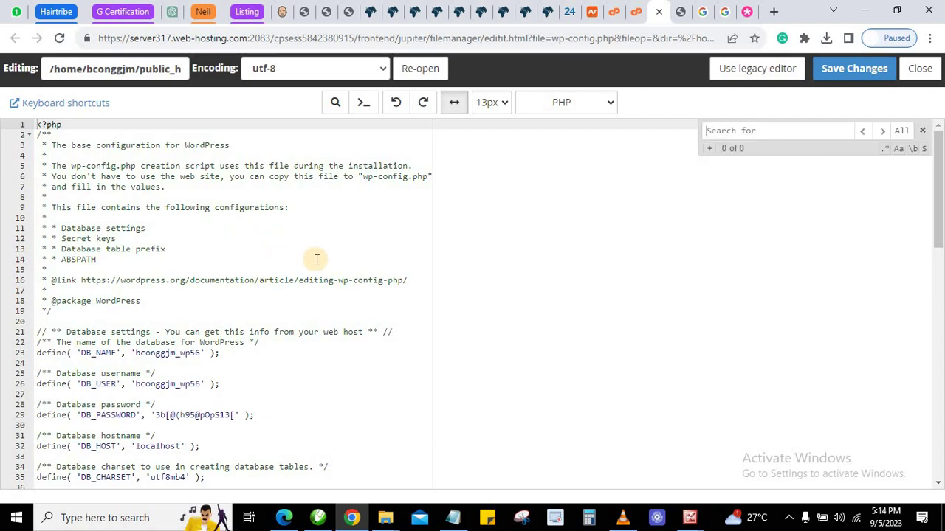
{"action": "type", "text": "fals"}
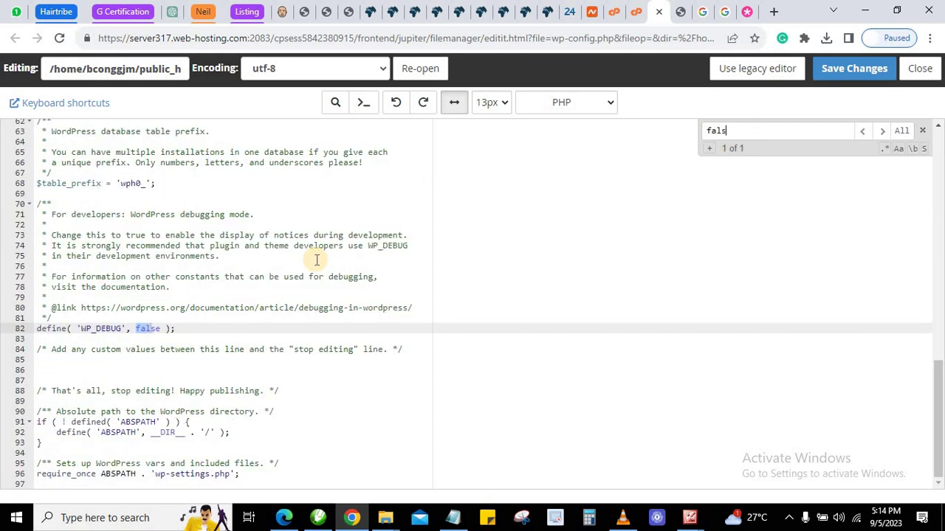
{"action": "type", "text": "e"}
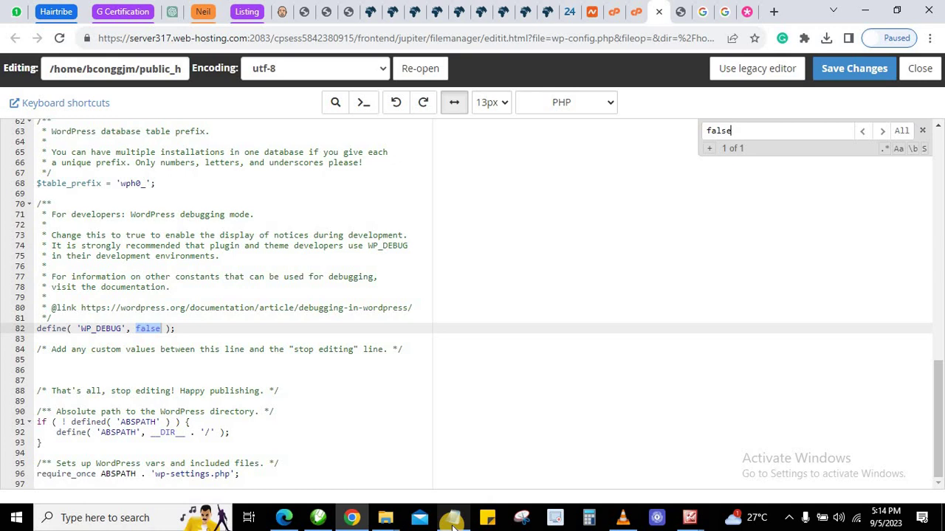
Copy the line define('CONCATENATE_SCRIPTS', false); from the untitled Notepad note and return to the code editor
{"action": "mouse_move", "coordinate": [452, 525]}
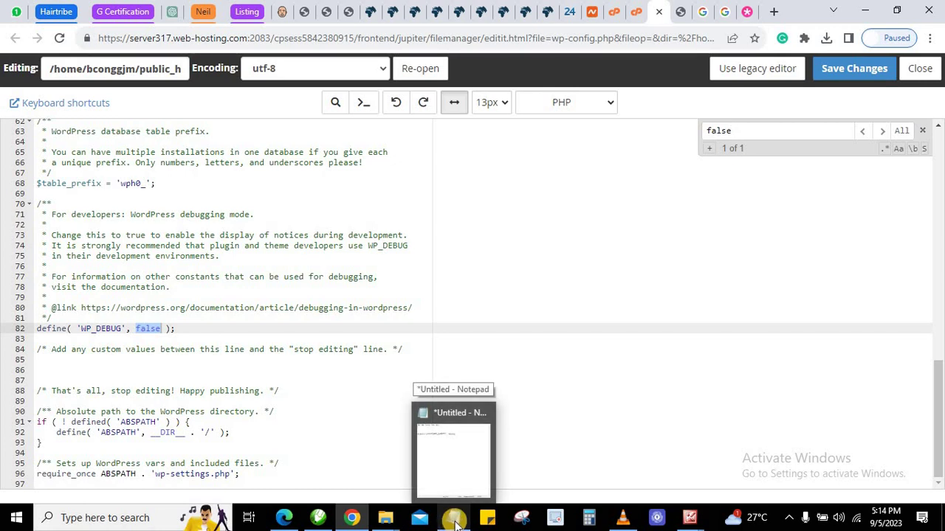
{"action": "left_click", "coordinate": [454, 521]}
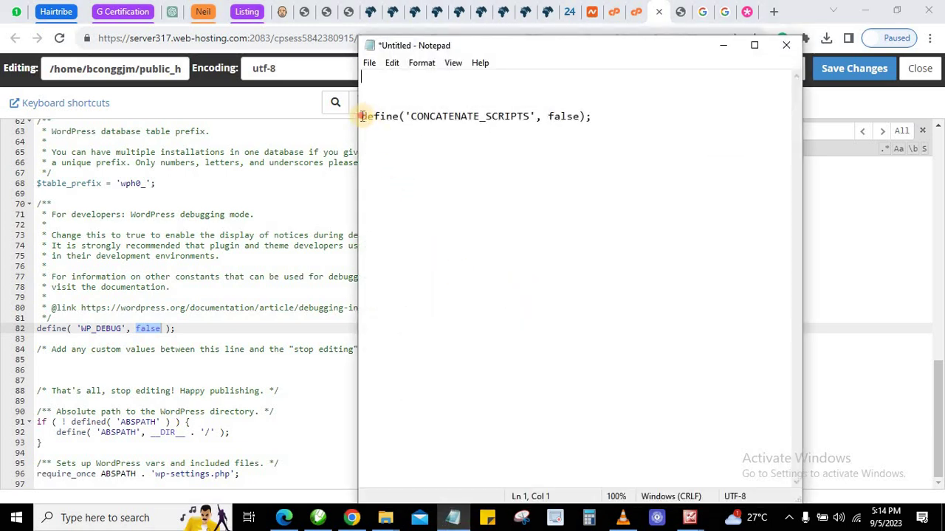
{"action": "left_click_drag", "start_coordinate": [359, 114], "coordinate": [597, 120]}
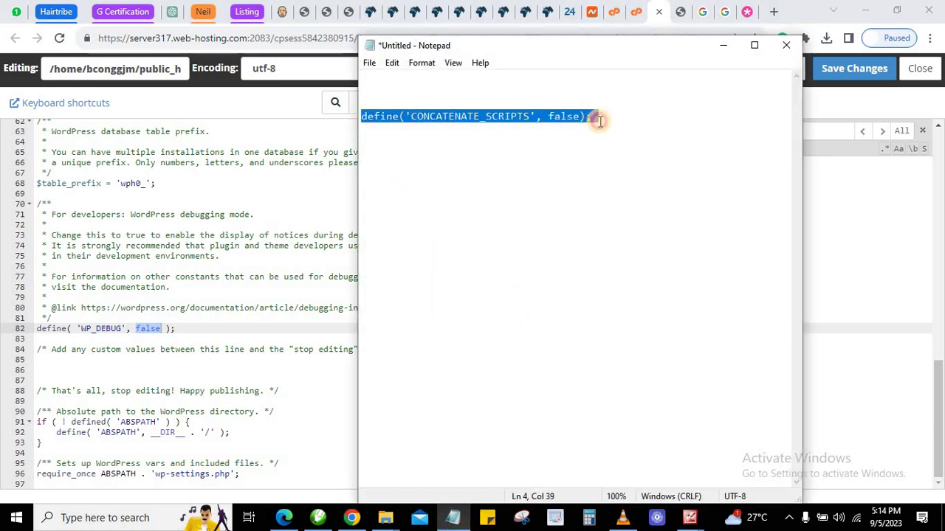
{"action": "right_click", "coordinate": [509, 112]}
{"action": "left_click", "coordinate": [538, 156]}
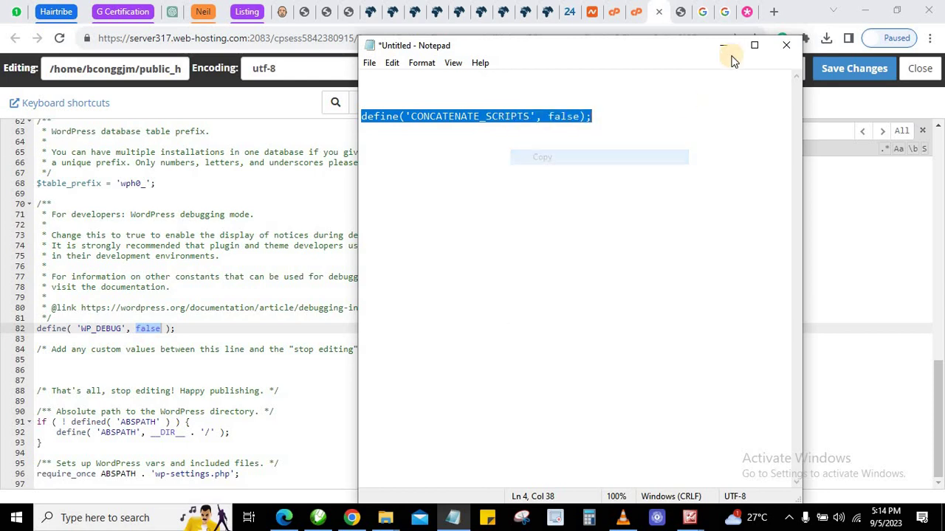
{"action": "left_click", "coordinate": [725, 46]}
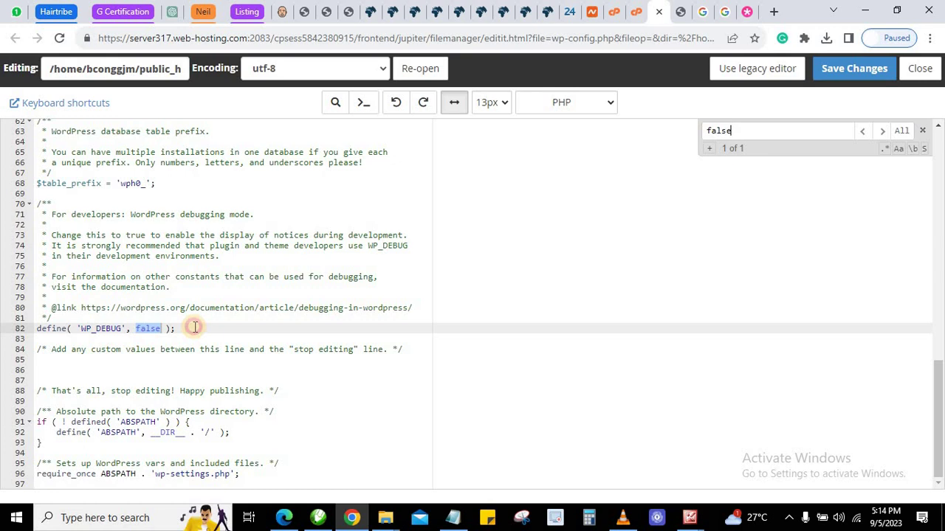
Insert define('CONCATENATE_SCRIPTS', false); below the WP_DEBUG definition, separated by one blank line, and save wp-config.php
{"action": "left_click", "coordinate": [195, 327]}
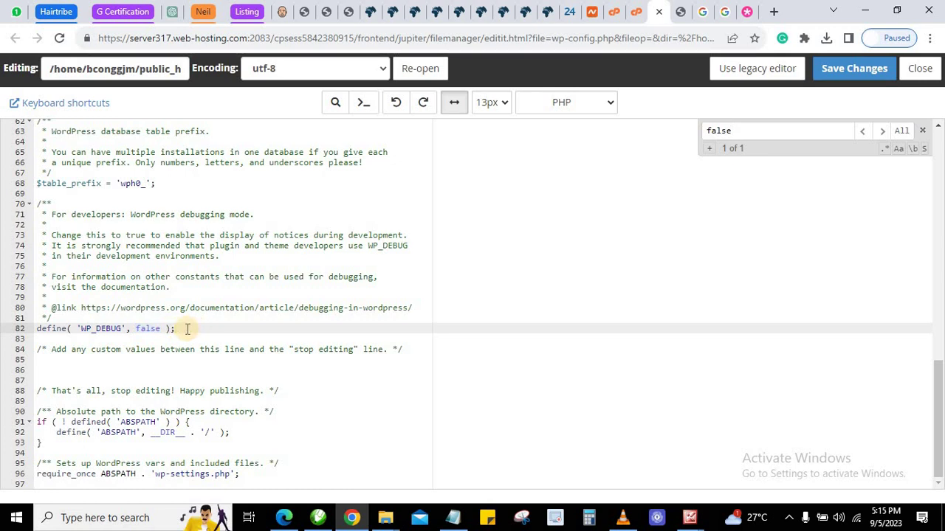
{"action": "key", "text": "Return"}
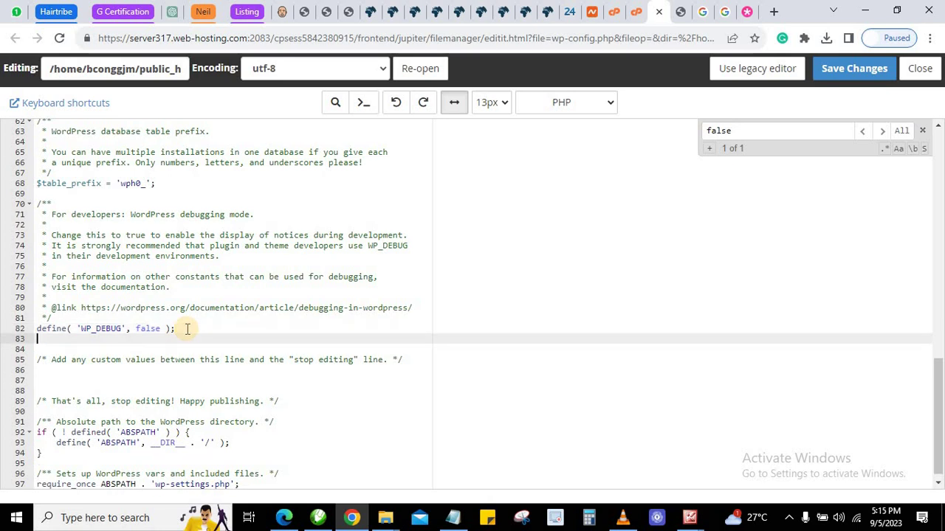
{"action": "key", "text": "Return"}
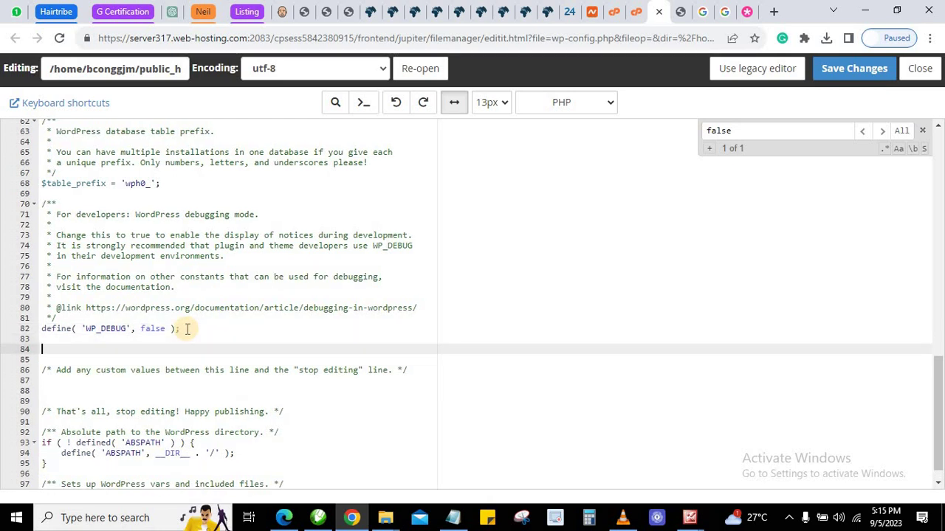
{"action": "key", "text": "ctrl+v"}
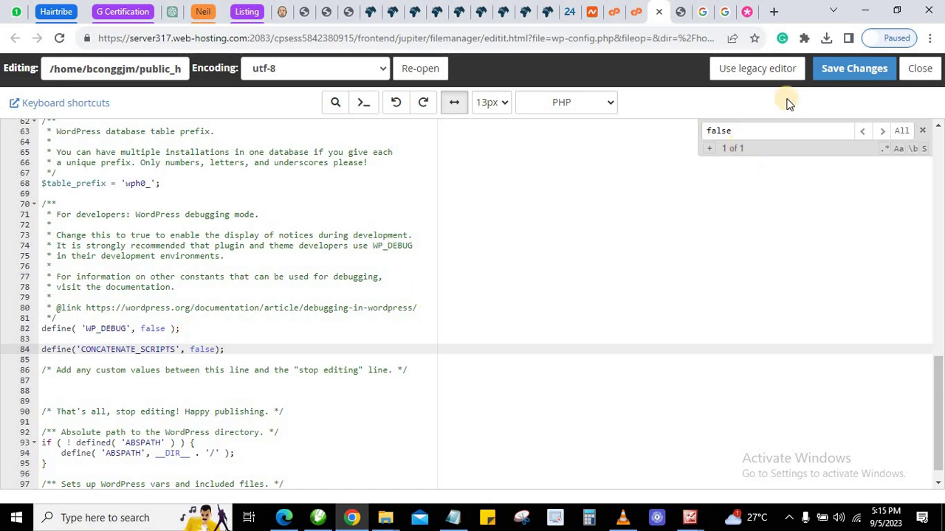
{"action": "left_click", "coordinate": [845, 67]}
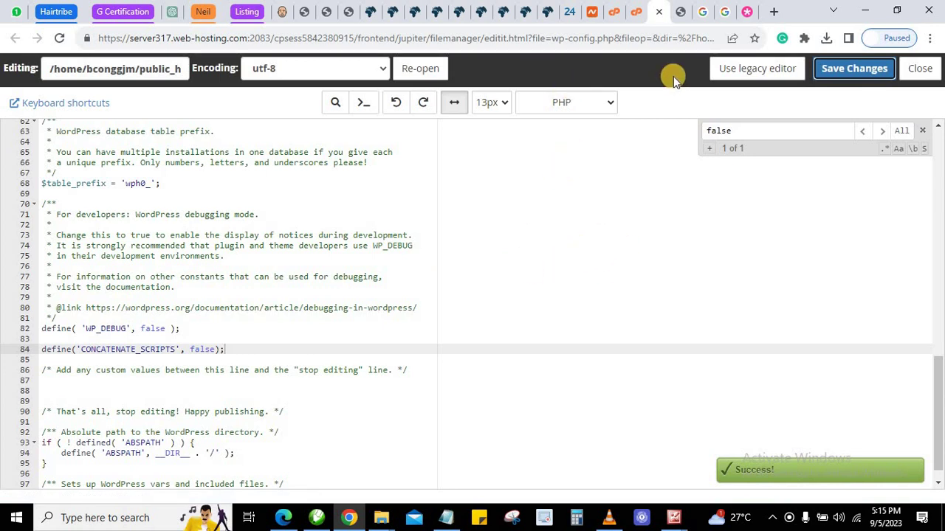
Return to the WordPress admin page, reload it, and check the dashboard's layout from top to bottom
{"action": "left_click", "coordinate": [659, 11]}
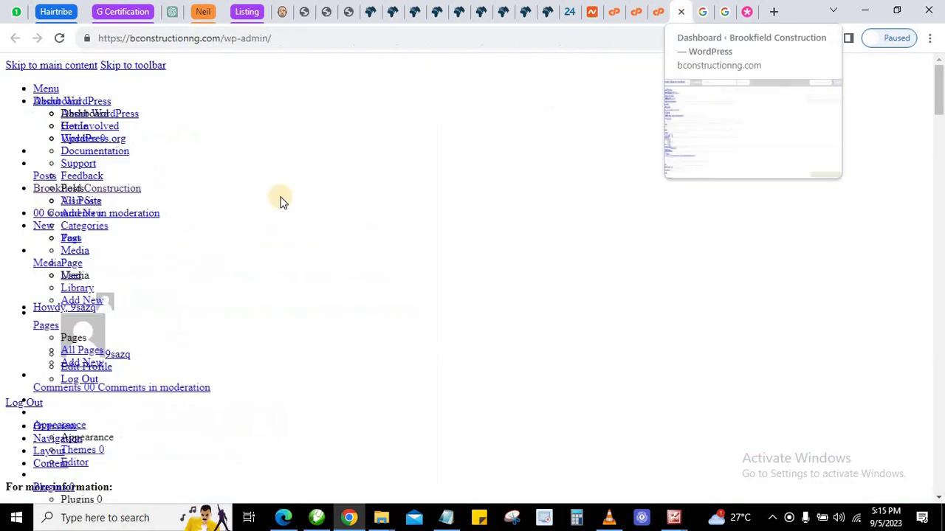
{"action": "left_click", "coordinate": [59, 39]}
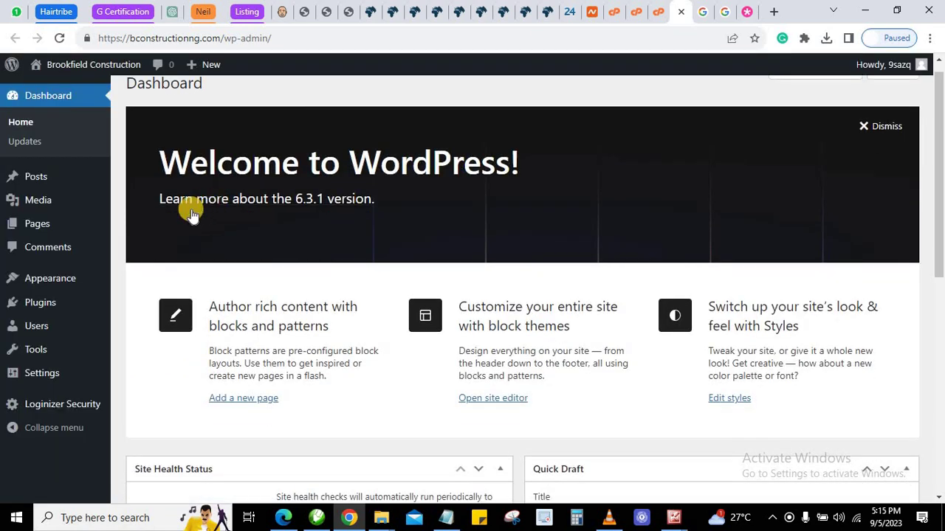
{"action": "scroll", "coordinate": [262, 279], "scroll_direction": "down", "scroll_amount": 2}
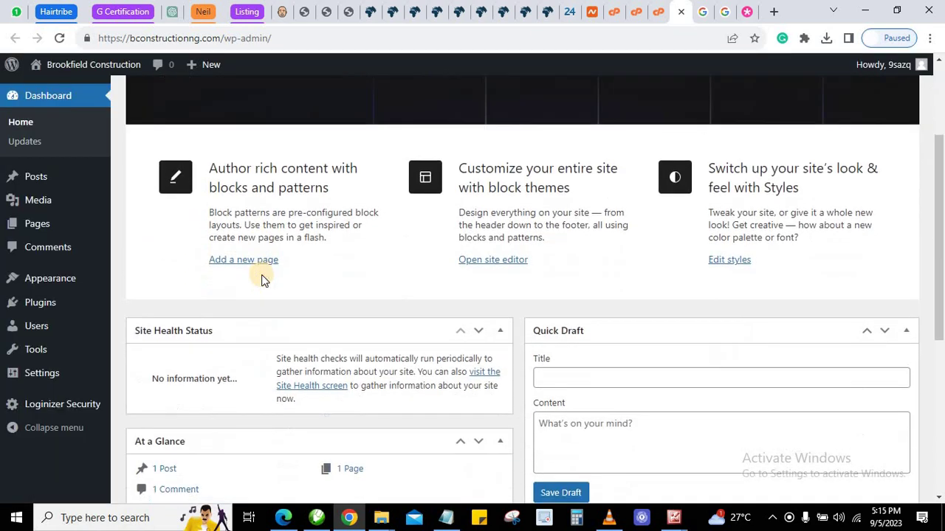
{"action": "scroll", "coordinate": [248, 285], "scroll_direction": "down", "scroll_amount": 2}
{"action": "scroll", "coordinate": [236, 284], "scroll_direction": "up", "scroll_amount": 4}
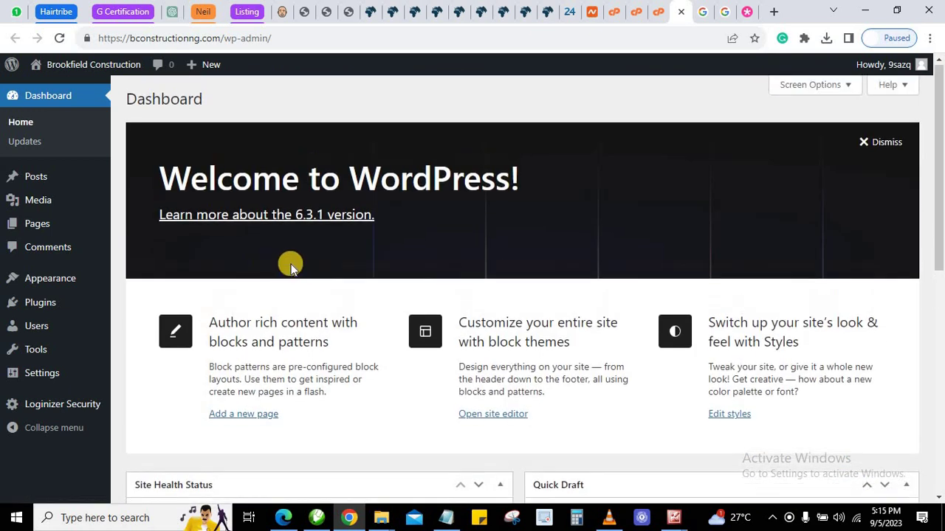